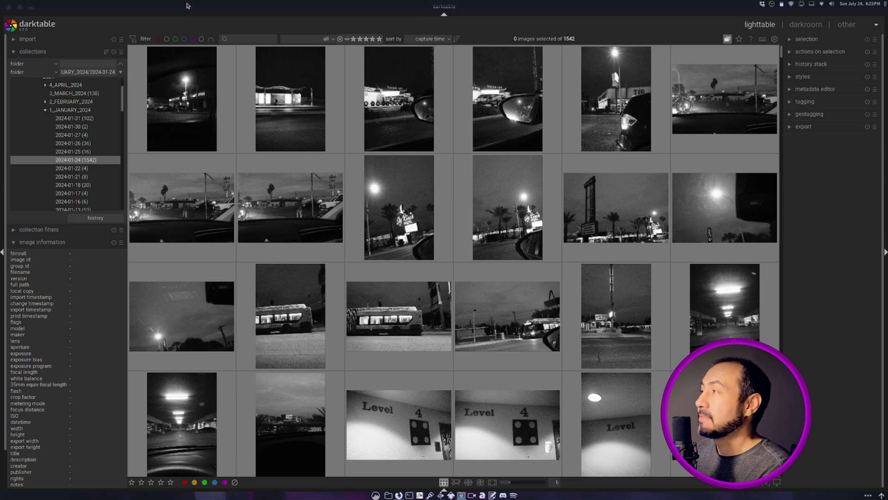
# Enlarge the collections folder list to show dates down to 2024-01-07 and collapse image information.
pyautogui.moveTo(123, 106); pyautogui.dragTo(123, 91)
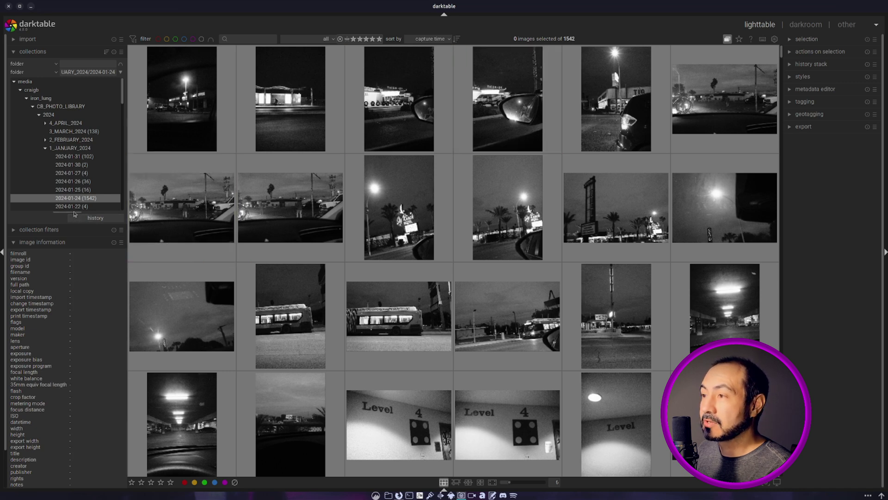
pyautogui.moveTo(74, 214); pyautogui.dragTo(73, 289)
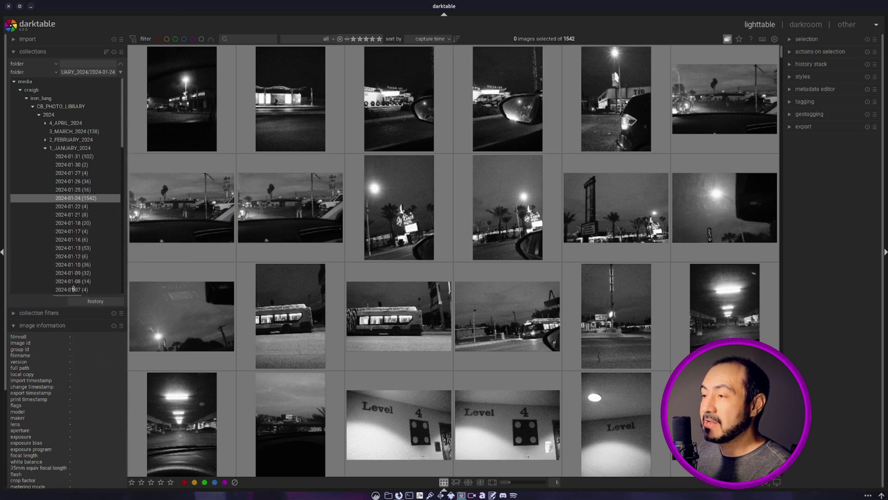
pyautogui.click(17, 325)
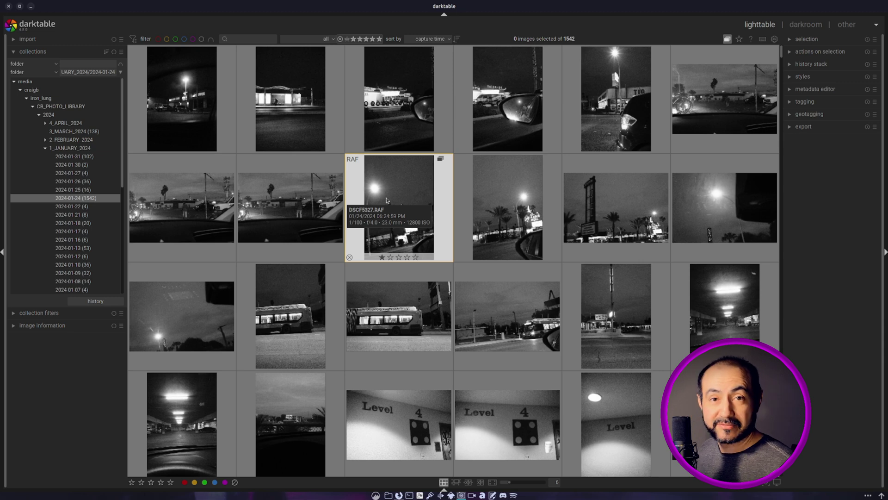
# Select two images, preview the Desert Moon motel photo in darkroom, then return to the grid.
pyautogui.keyDown('ctrl'); pyautogui.click(604, 303); pyautogui.keyUp('ctrl')
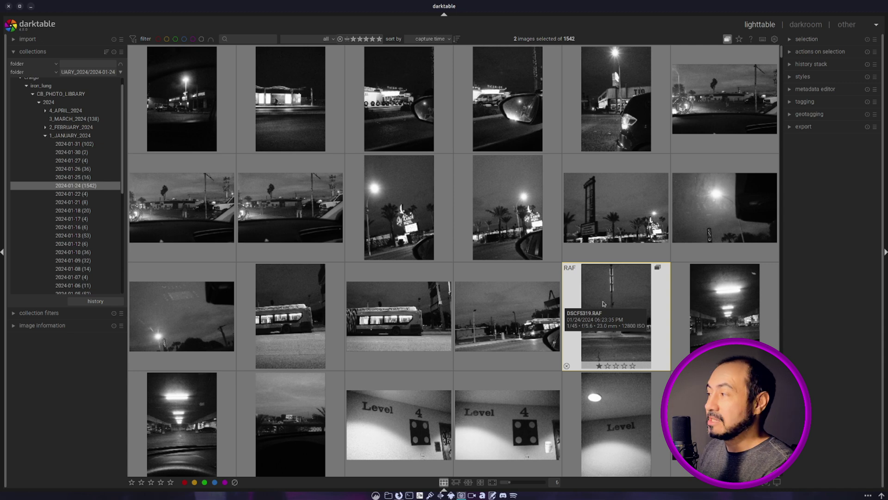
pyautogui.doubleClick(603, 303)
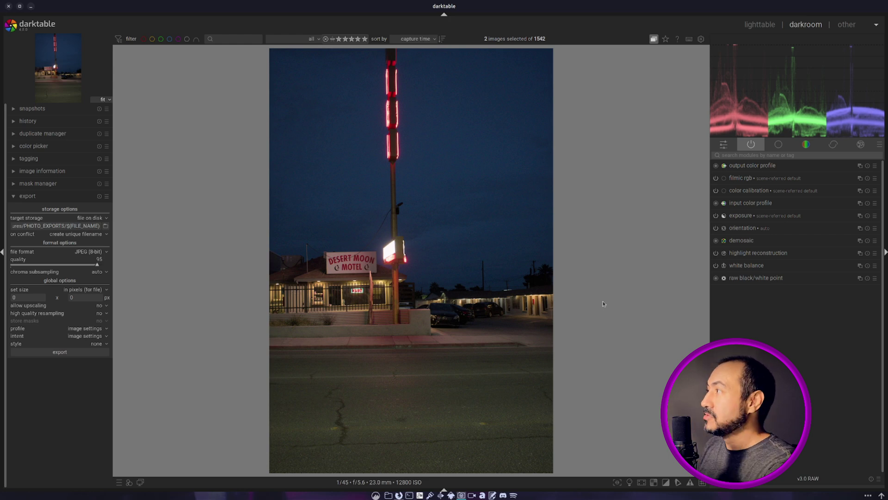
pyautogui.click(763, 25)
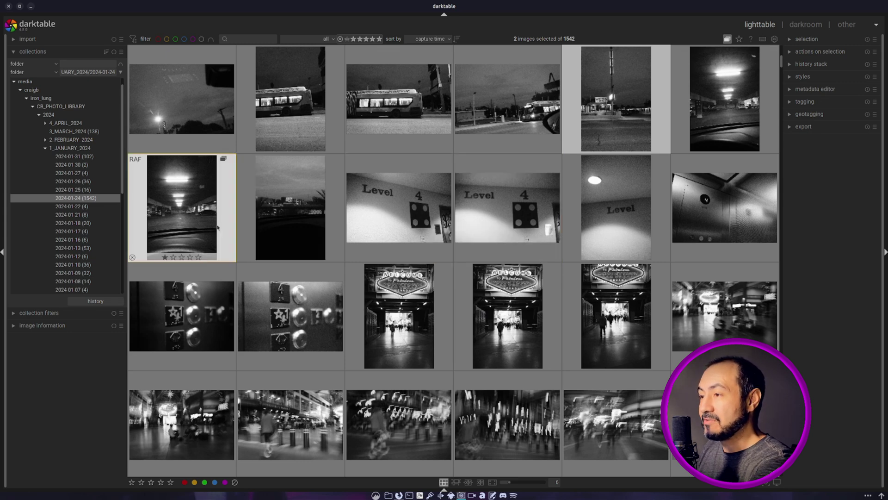
pyautogui.moveTo(265, 241)
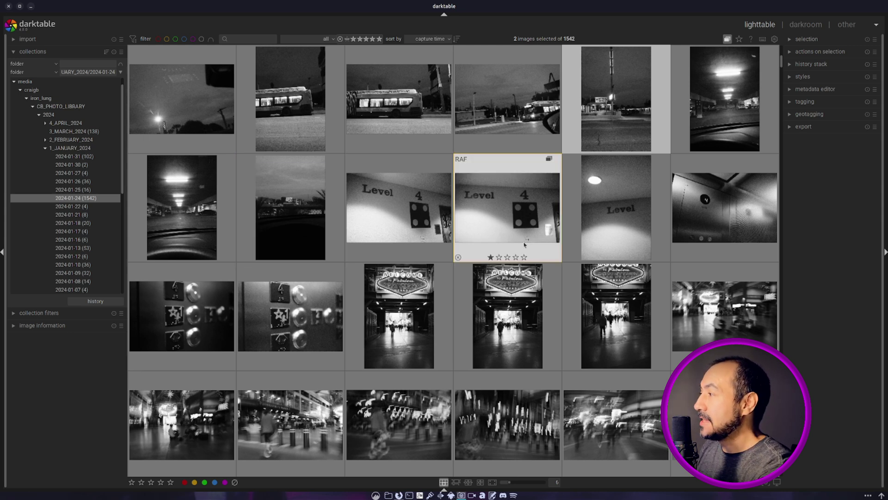
pyautogui.moveTo(623, 113)
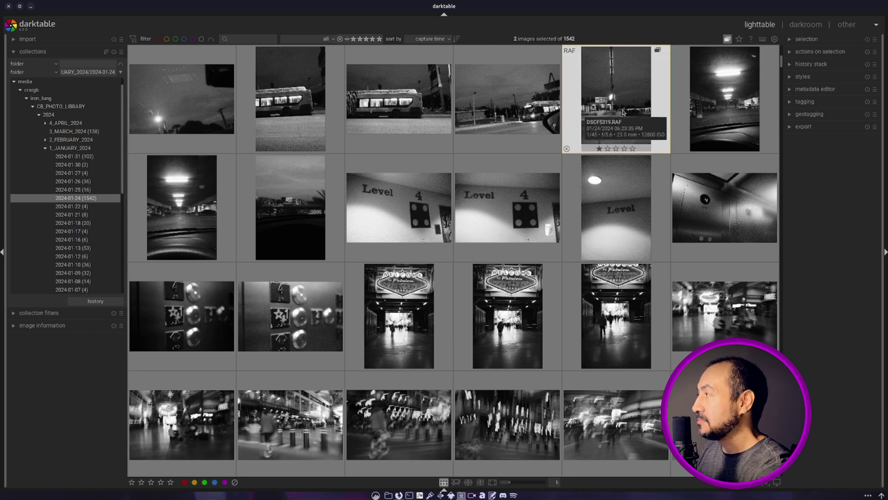
pyautogui.moveTo(636, 214)
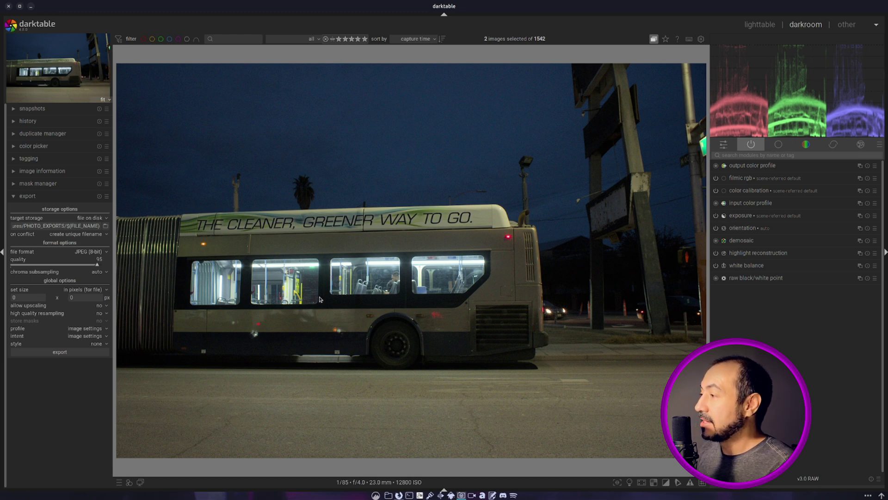
# Straighten the bus photo by -0.37° along its window line.
pyautogui.moveTo(334, 296); pyautogui.dragTo(439, 296)
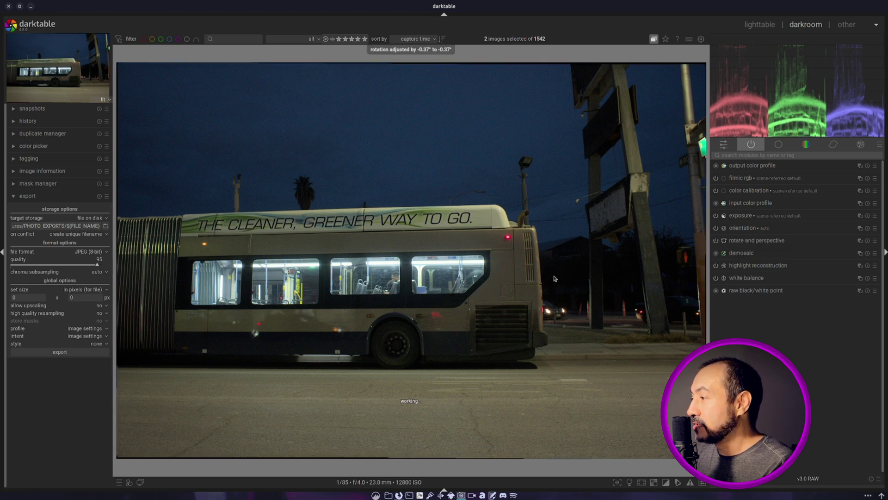
# Crop the bus photo to a tight 5:4 frame around the bus and list the active modules.
pyautogui.click(765, 156)
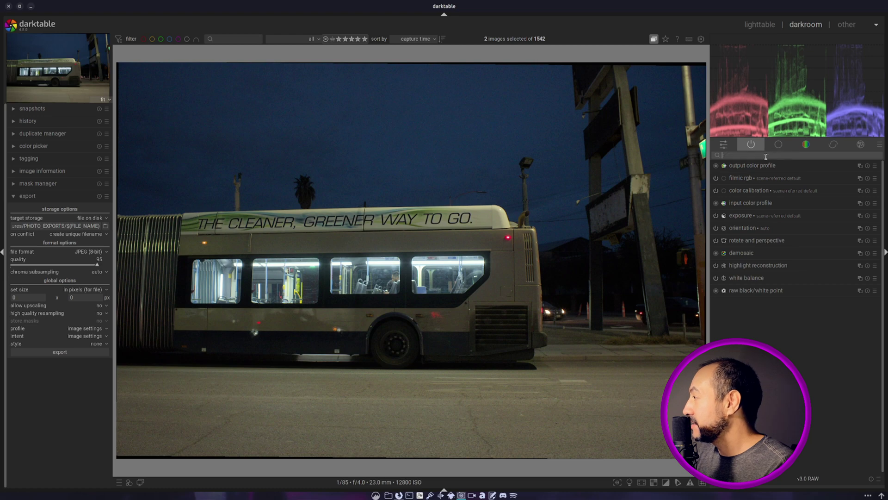
pyautogui.write('crop')
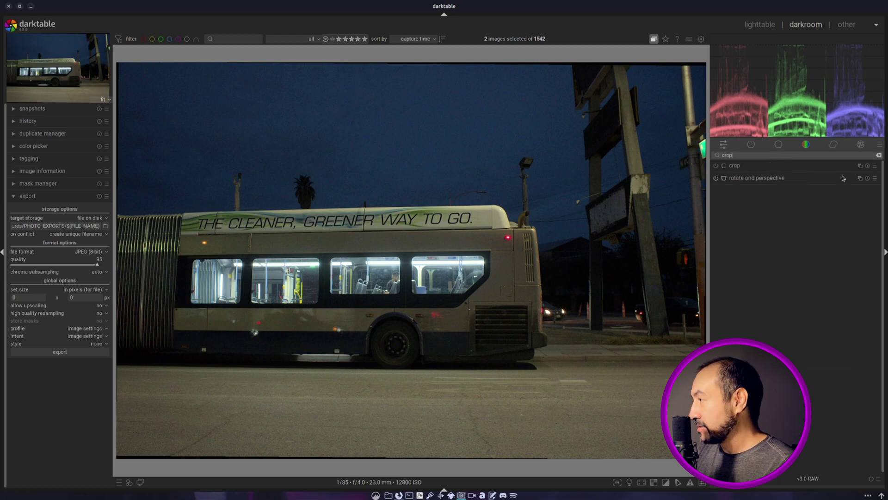
pyautogui.click(817, 168)
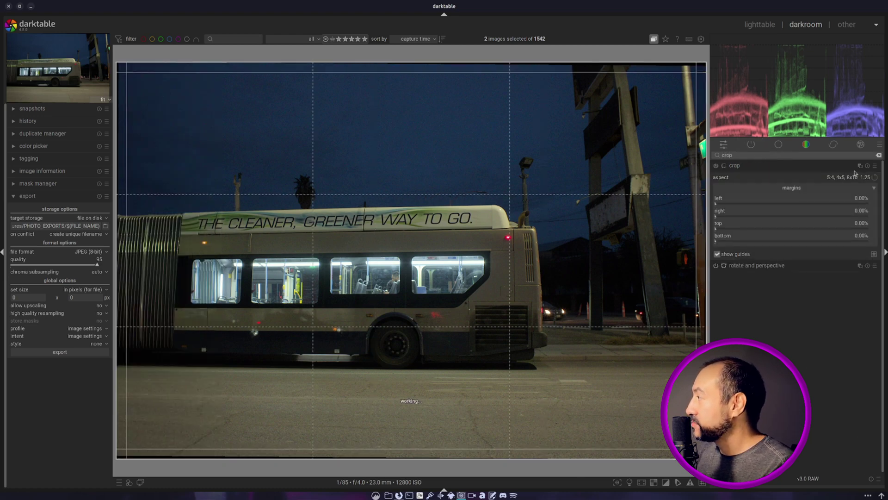
pyautogui.moveTo(680, 79); pyautogui.dragTo(645, 99)
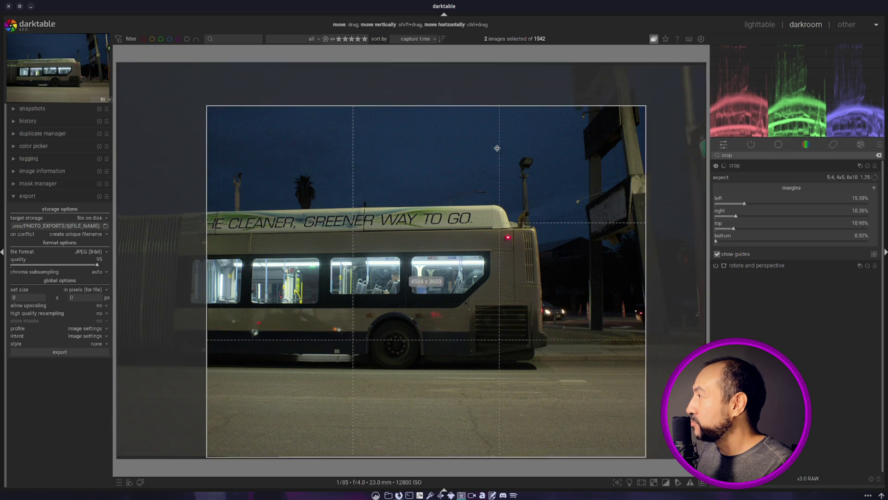
pyautogui.moveTo(552, 149); pyautogui.dragTo(504, 145)
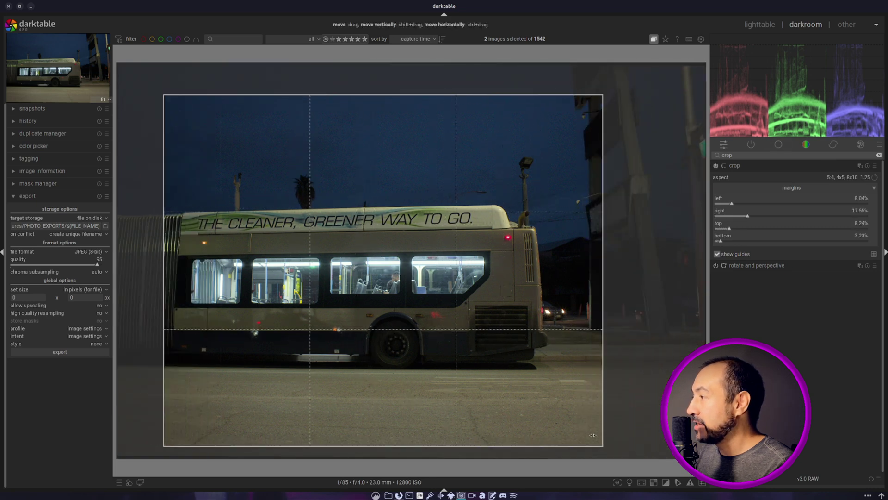
pyautogui.moveTo(597, 442); pyautogui.dragTo(619, 459)
pyautogui.moveTo(578, 400); pyautogui.dragTo(581, 377)
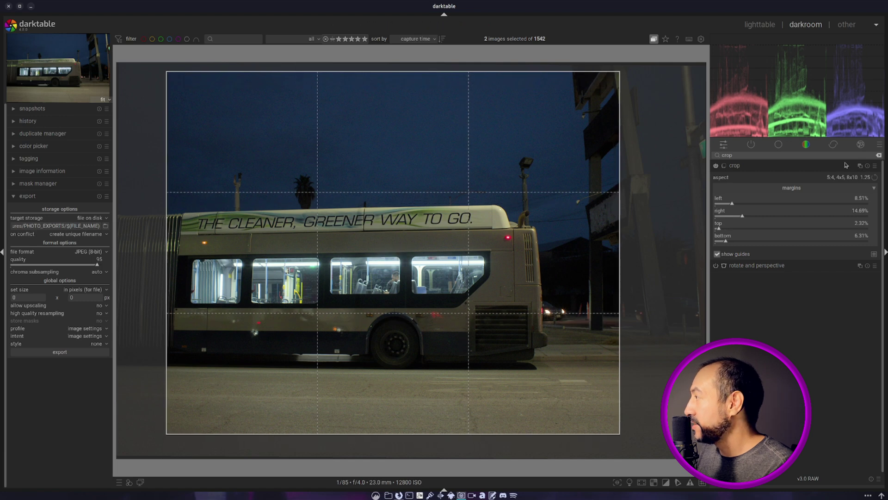
pyautogui.click(807, 147)
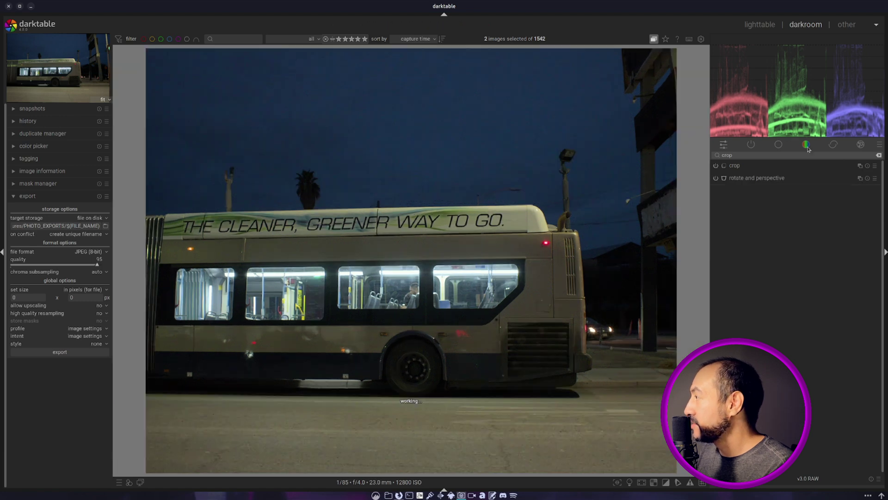
pyautogui.click(755, 153)
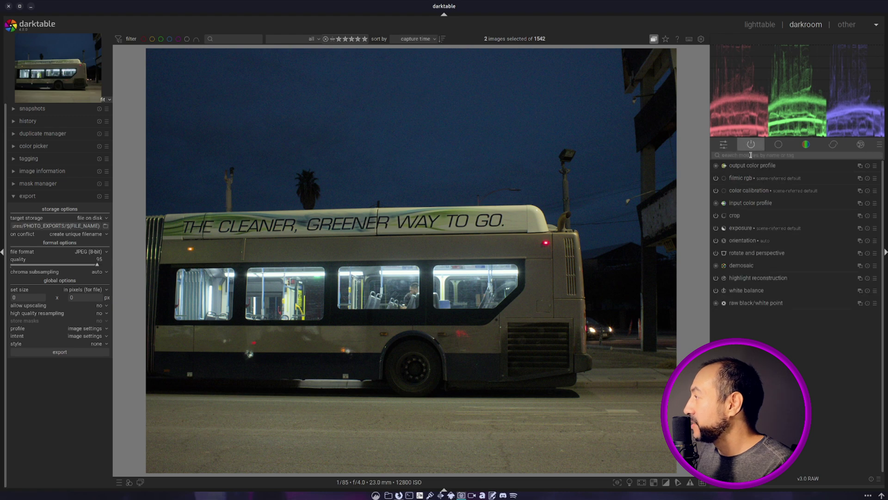
# Make the photo black-and-white with color calibration's B&W: ILFORD DELTA 400 - 3200 preset.
pyautogui.click(751, 155)
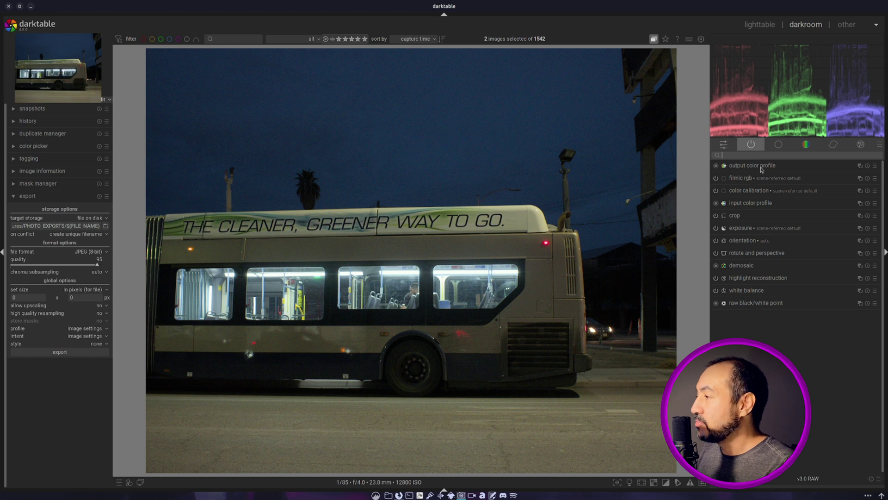
pyautogui.click(876, 192)
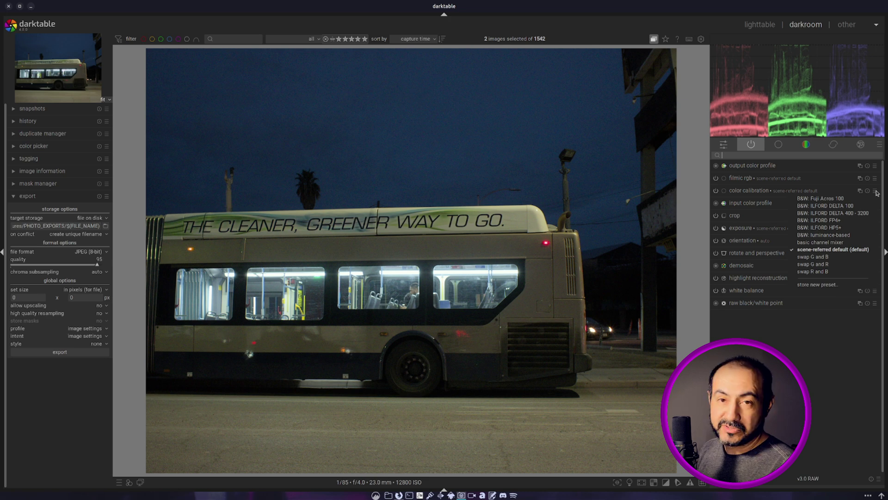
pyautogui.click(866, 212)
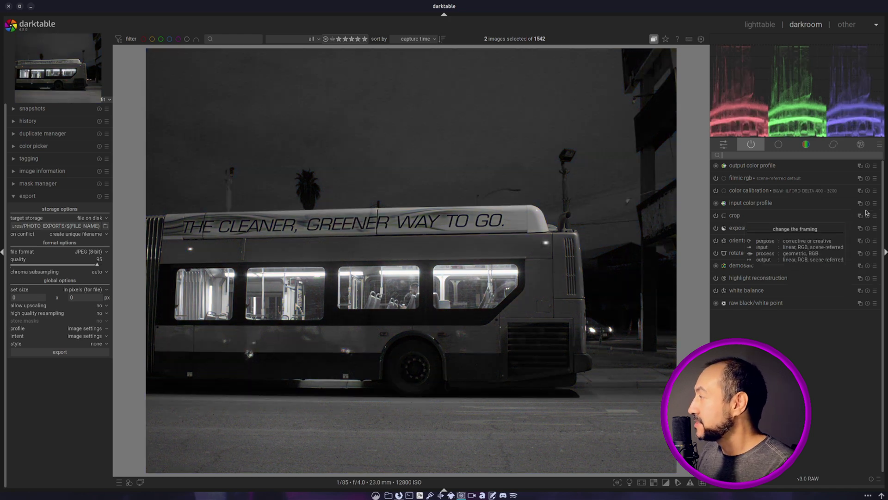
pyautogui.click(874, 190)
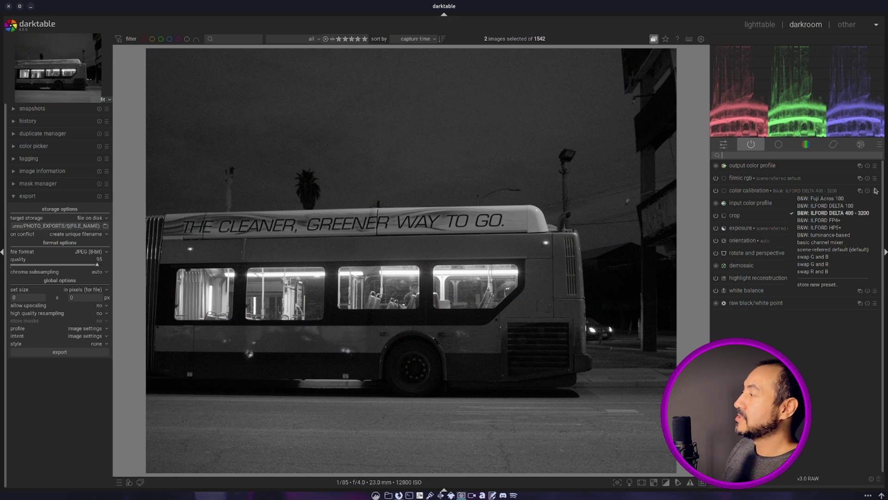
pyautogui.click(875, 190)
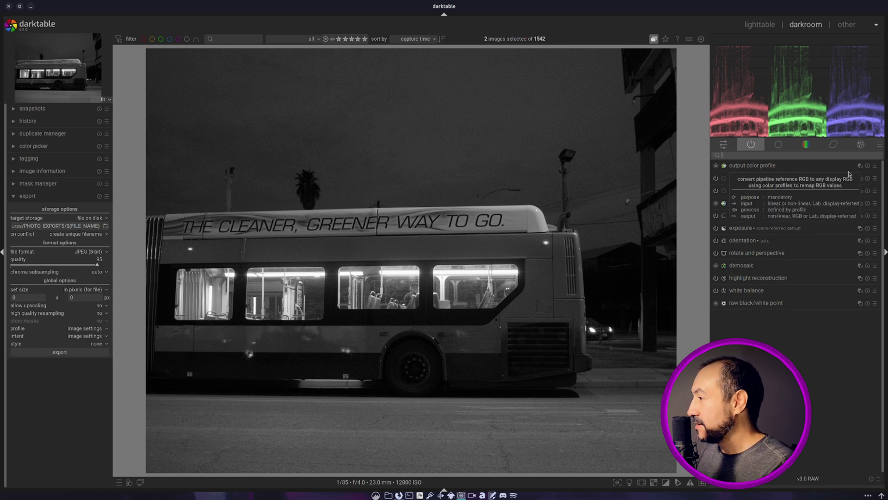
# Enable tone equalizer with auto-compensated mask exposure and contrast.
pyautogui.write('tone')
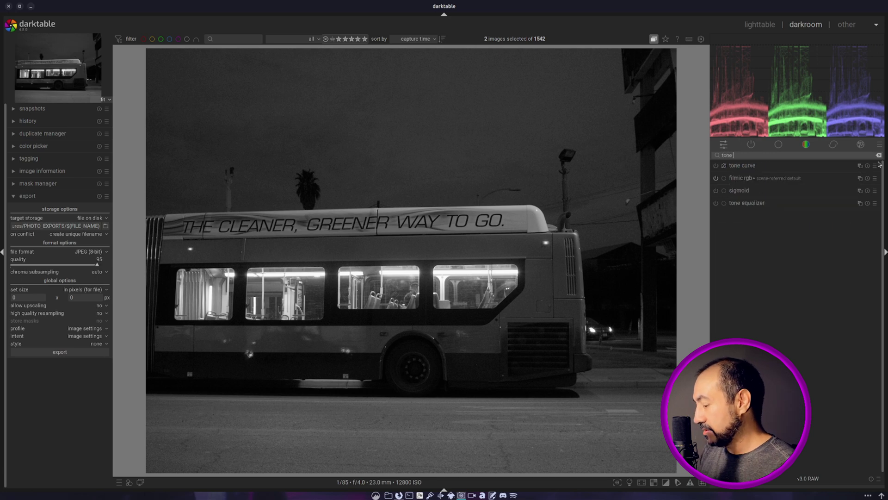
pyautogui.click(769, 203)
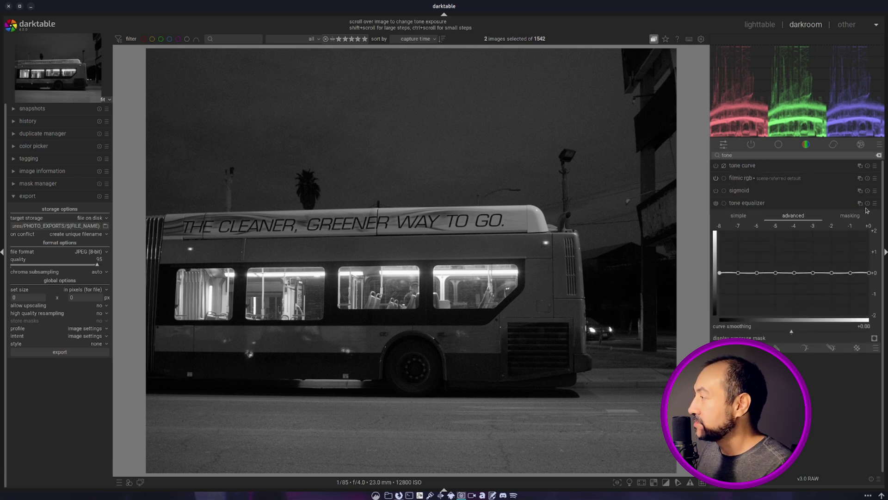
pyautogui.click(855, 219)
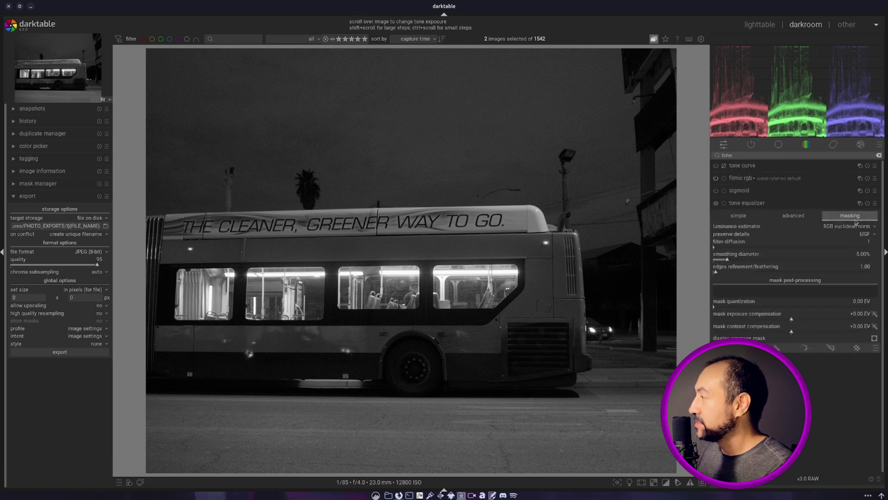
pyautogui.click(874, 326)
pyautogui.click(874, 313)
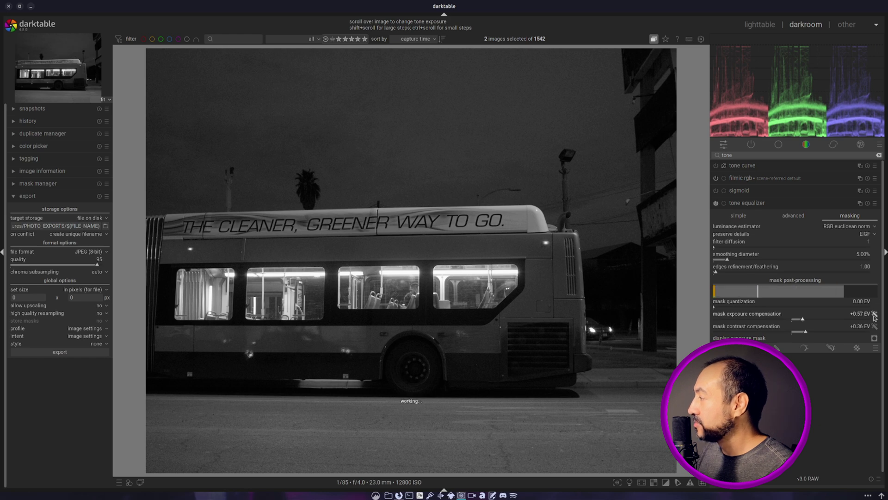
pyautogui.click(795, 217)
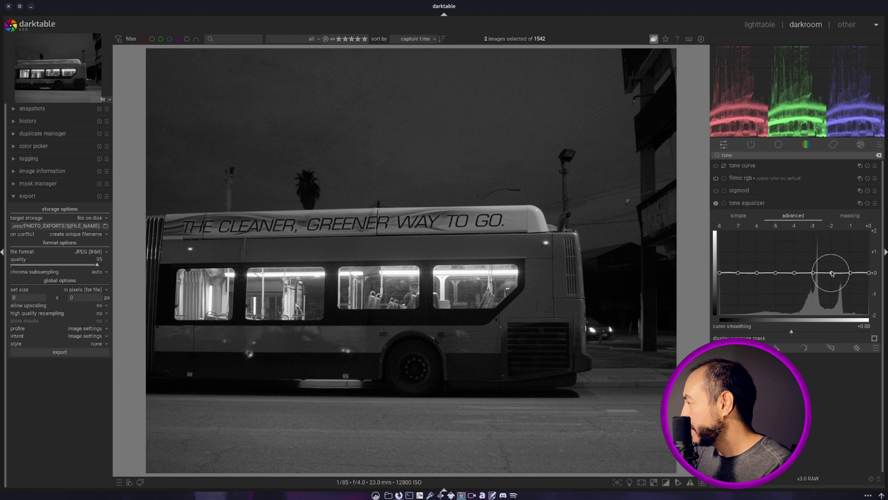
# Shape the tone equalizer curve to darken the shadows and darker midtones.
pyautogui.scroll(-3, 829, 280)
pyautogui.scroll(-3, 829, 281)
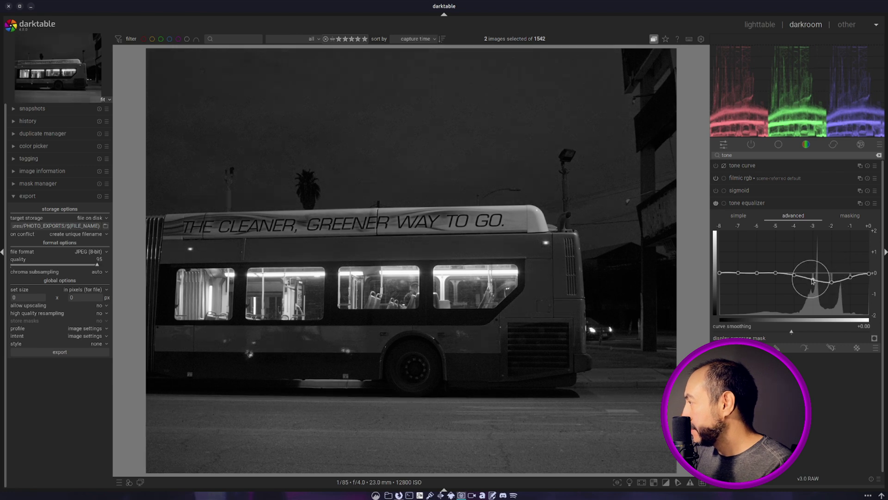
pyautogui.scroll(-3, 786, 284)
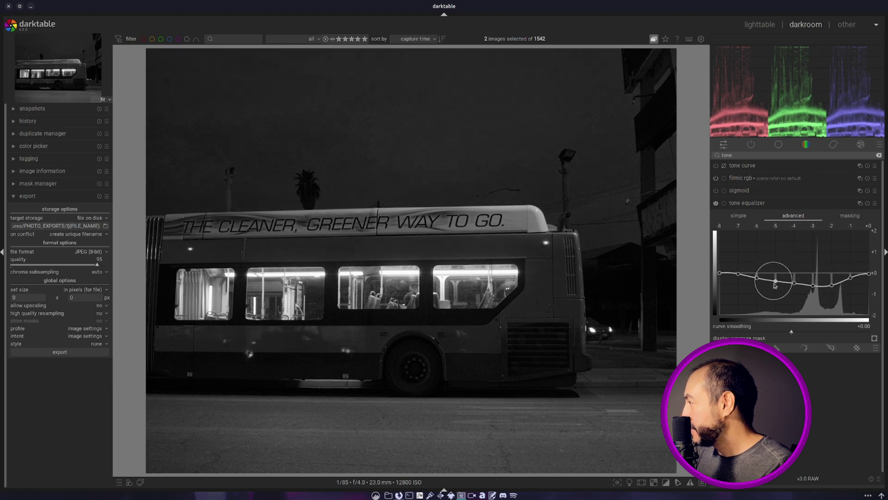
pyautogui.scroll(-3, 775, 286)
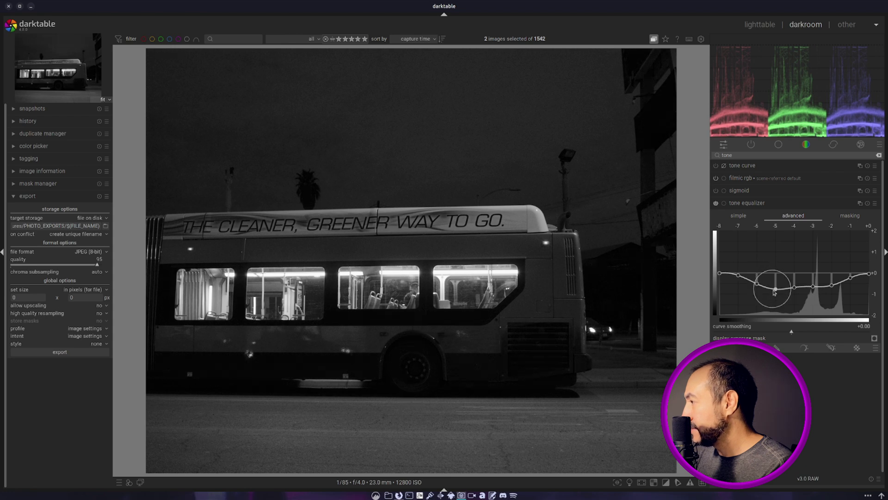
pyautogui.scroll(-3, 776, 294)
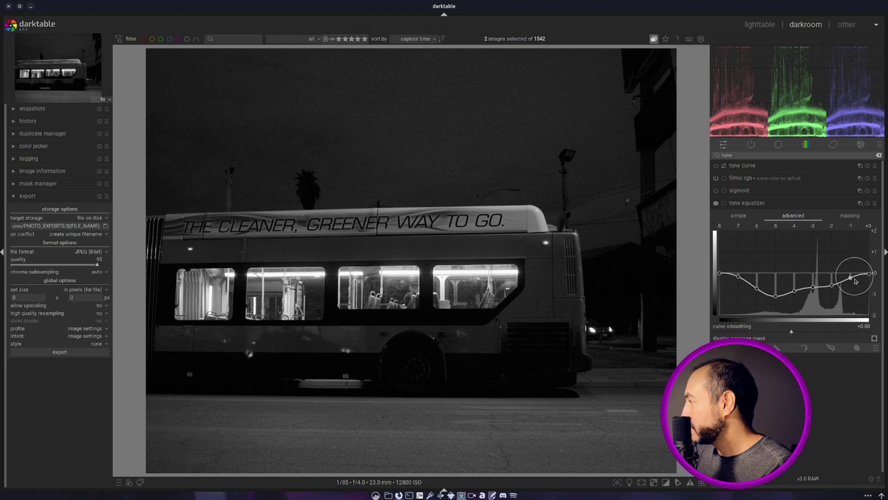
pyautogui.moveTo(853, 278); pyautogui.dragTo(854, 273)
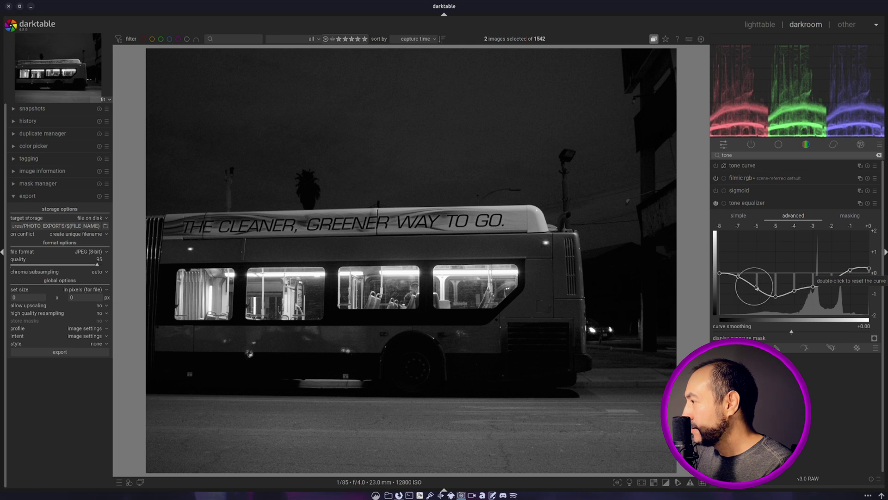
pyautogui.moveTo(758, 288); pyautogui.dragTo(758, 299)
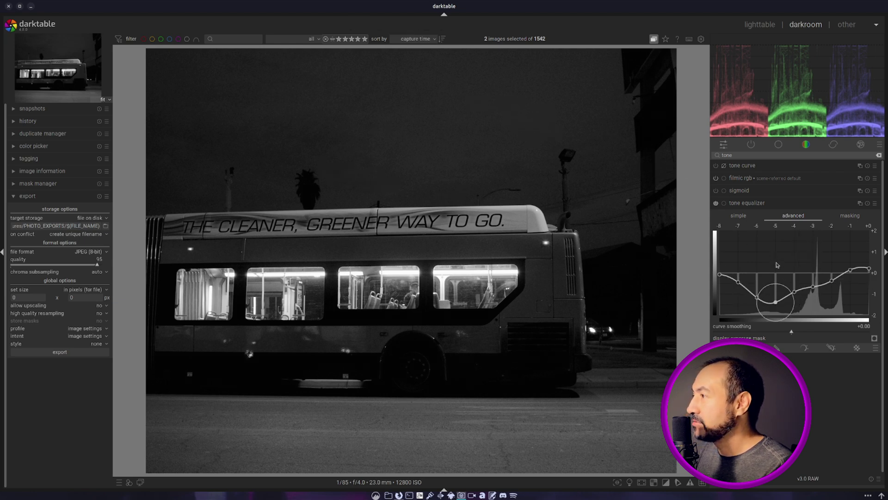
pyautogui.scroll(3, 776, 300)
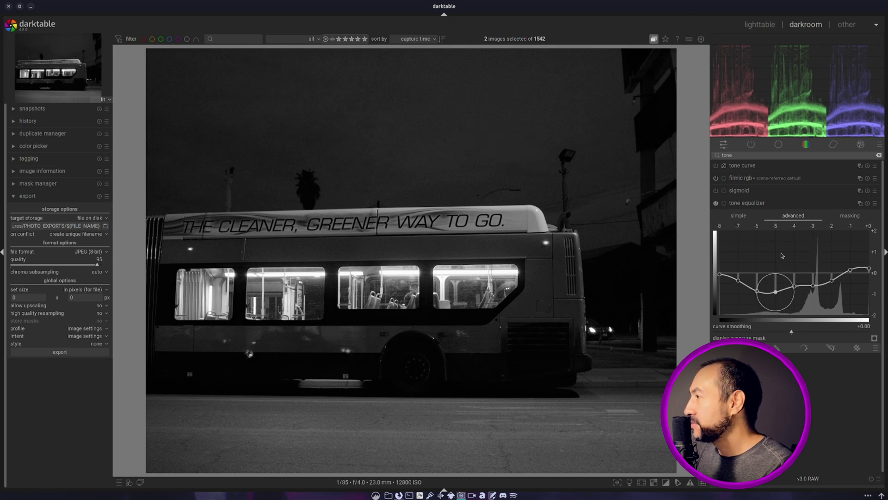
pyautogui.scroll(2, 813, 280)
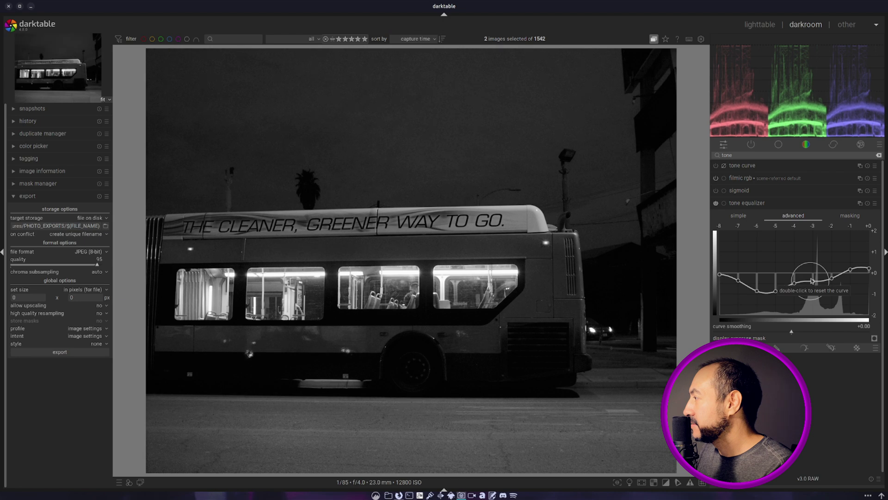
pyautogui.scroll(-3, 832, 287)
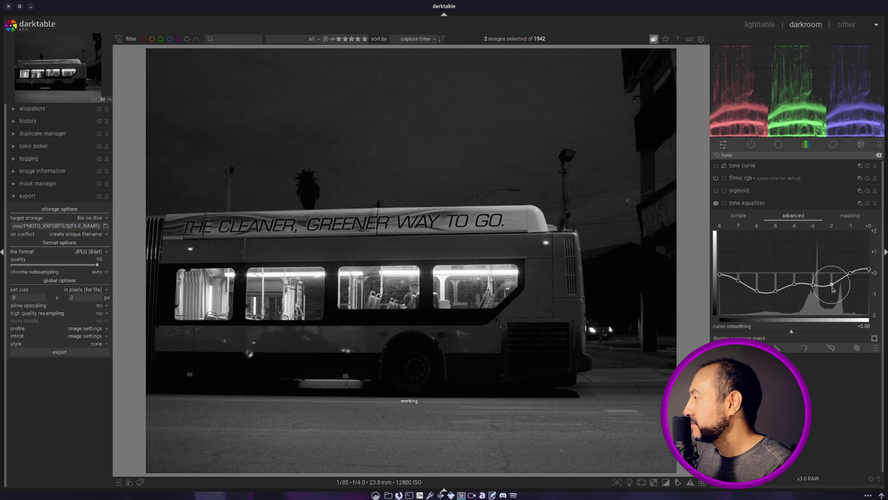
pyautogui.click(759, 203)
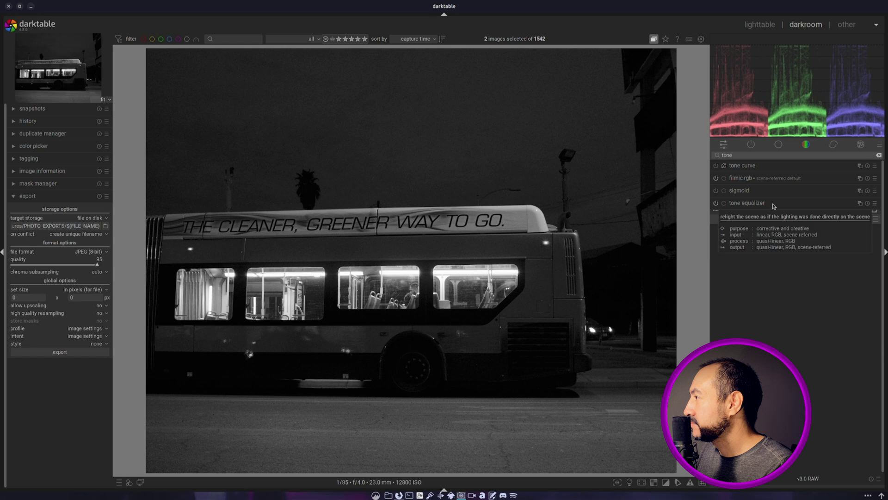
# Add local contrast with detail raised to 180%, then fold the module away.
pyautogui.click(879, 155)
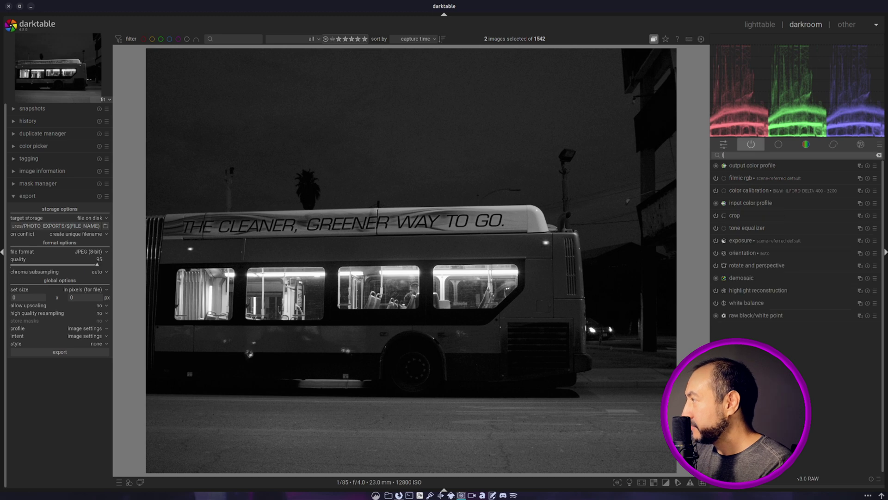
pyautogui.write('loc')
pyautogui.click(773, 165)
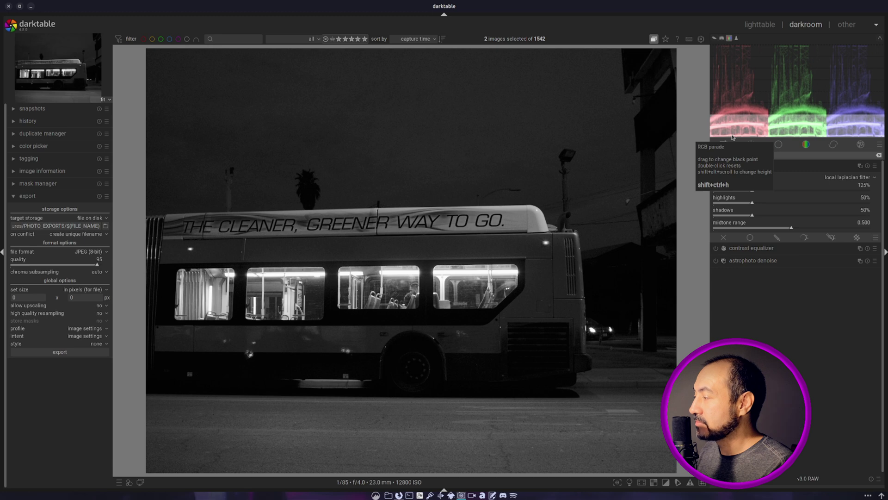
pyautogui.click(770, 191)
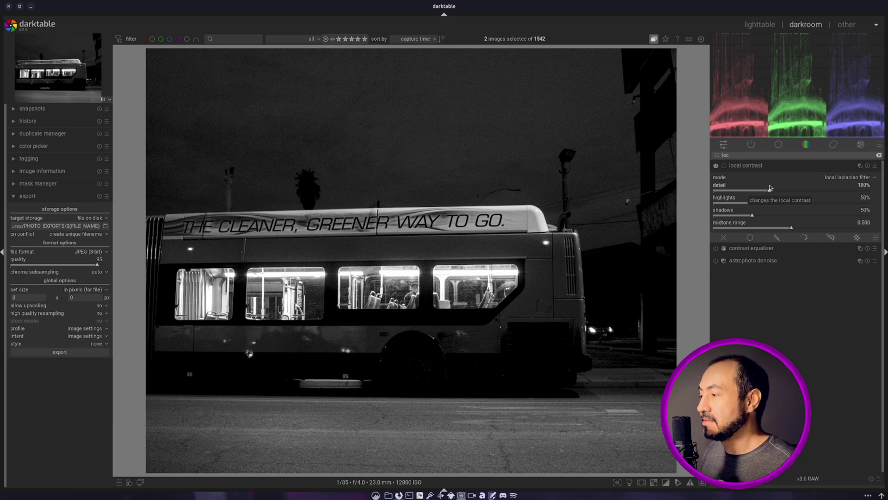
pyautogui.click(875, 155)
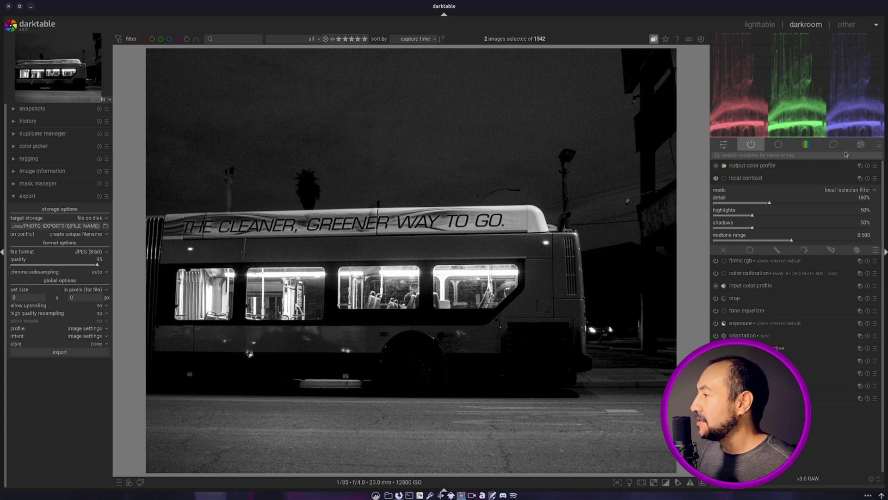
pyautogui.click(777, 180)
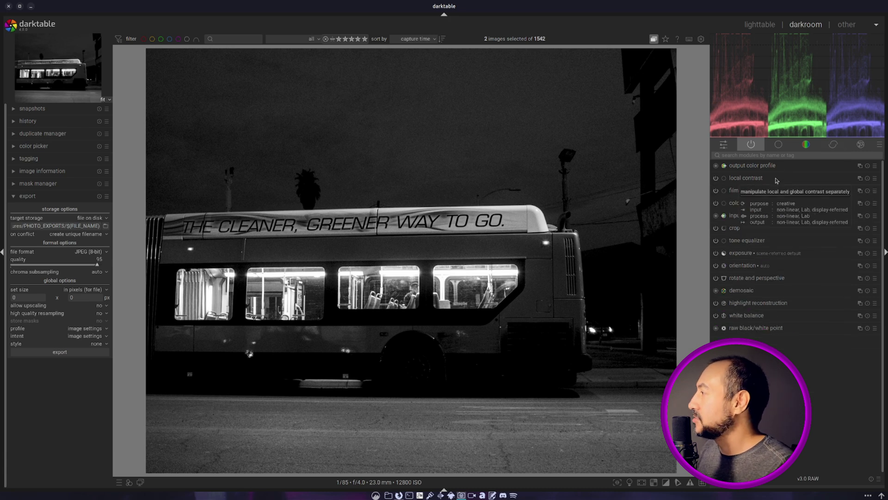
pyautogui.click(773, 154)
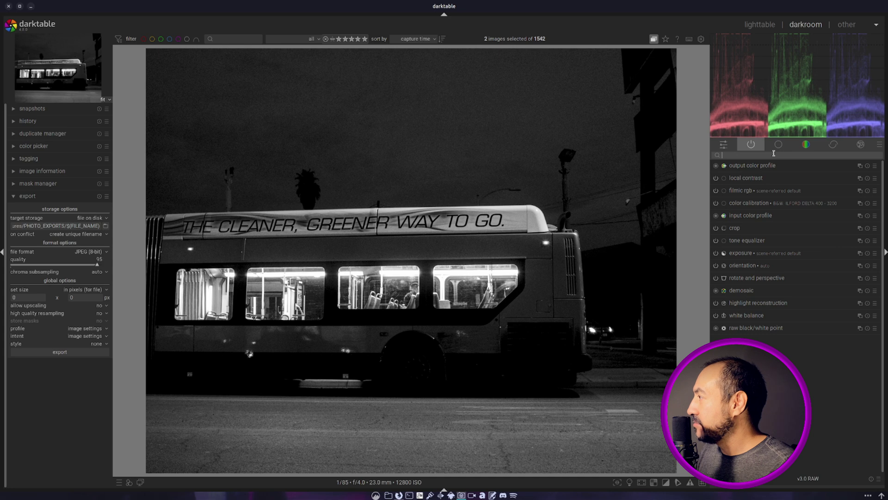
# Add a wide elliptical vignette centred slightly low on the bus with enlarged fall-off.
pyautogui.write('vign')
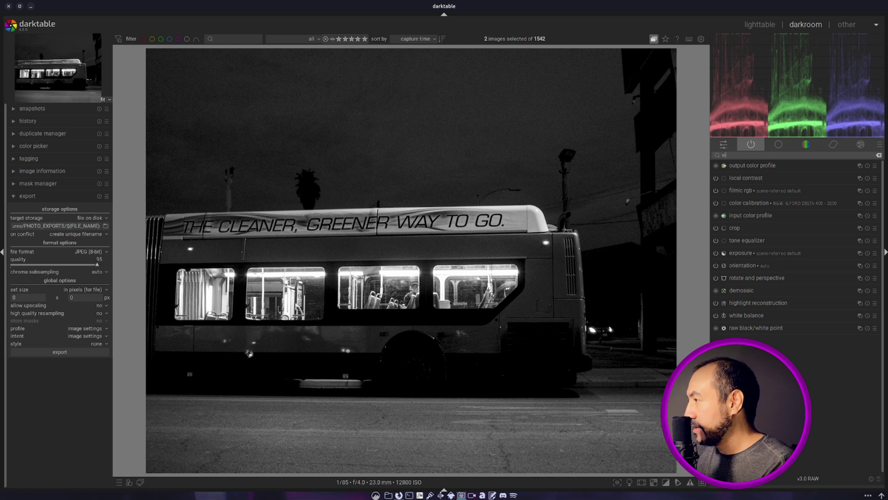
pyautogui.click(774, 165)
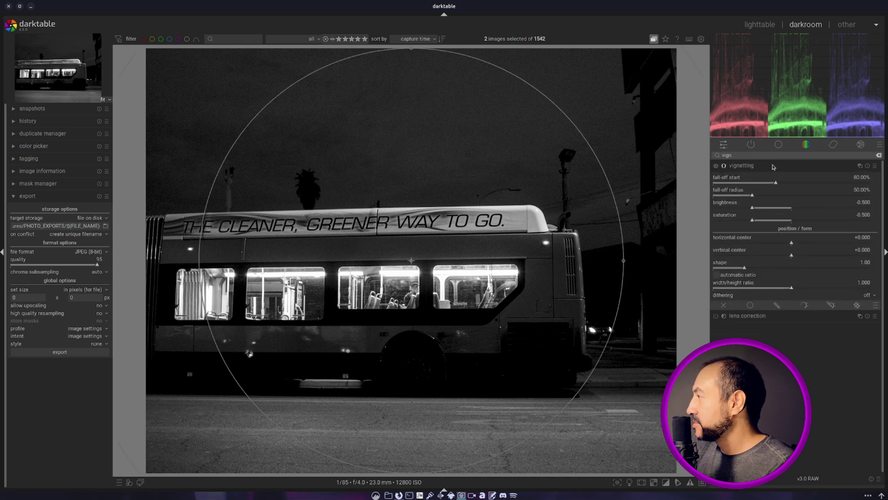
pyautogui.moveTo(624, 261); pyautogui.dragTo(540, 261)
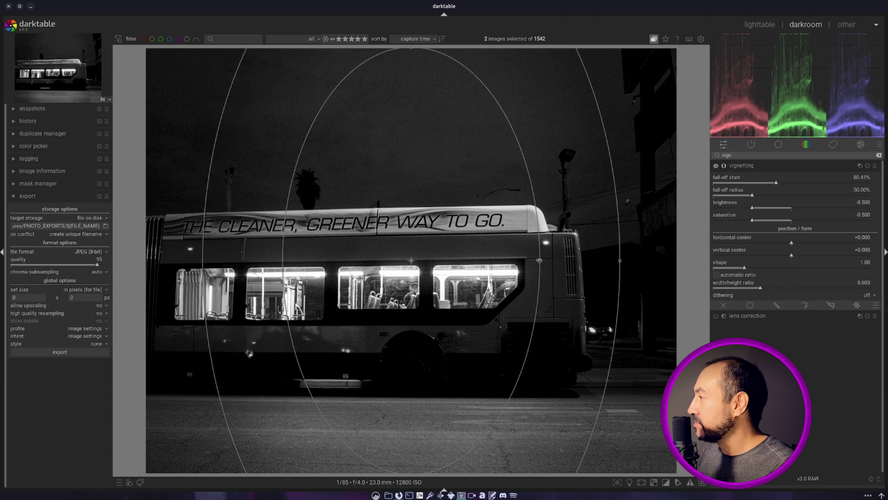
pyautogui.moveTo(409, 46); pyautogui.dragTo(419, 189)
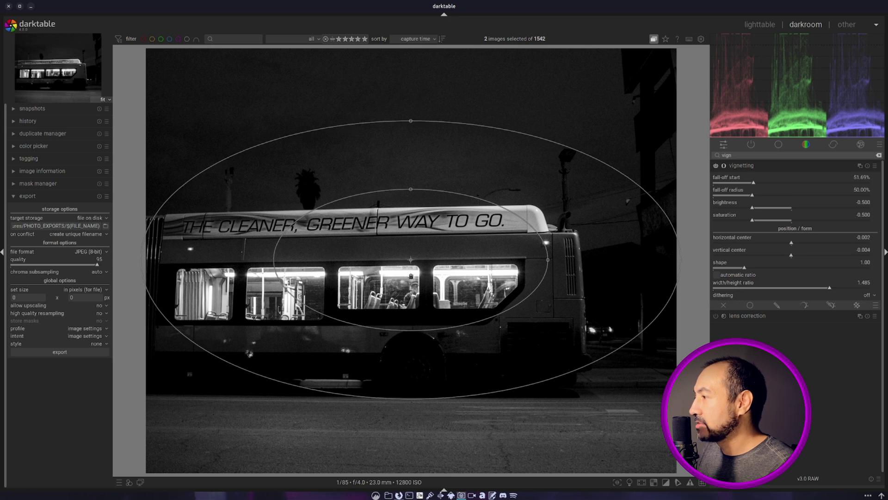
pyautogui.moveTo(411, 261); pyautogui.dragTo(412, 288)
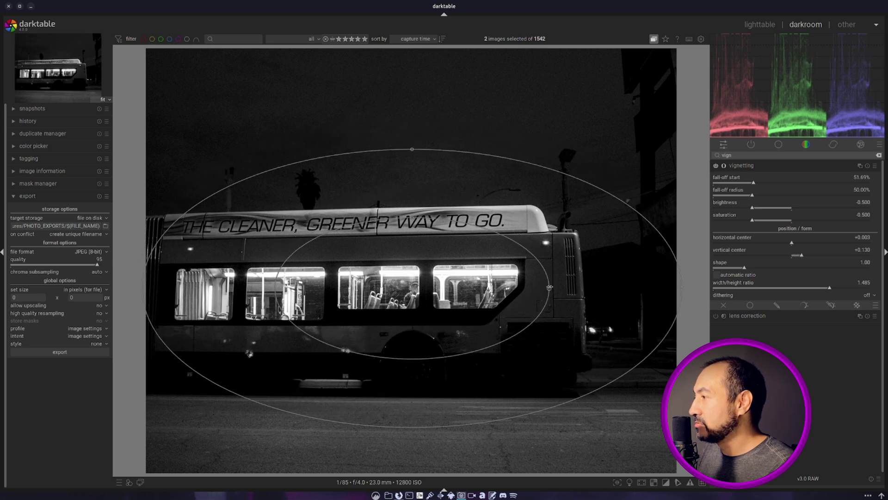
pyautogui.moveTo(550, 287); pyautogui.dragTo(589, 296)
pyautogui.moveTo(649, 291)
pyautogui.mouseDown()
pyautogui.moveTo(770, 206)
pyautogui.moveTo(698, 217)
pyautogui.moveTo(729, 218)
pyautogui.mouseUp()
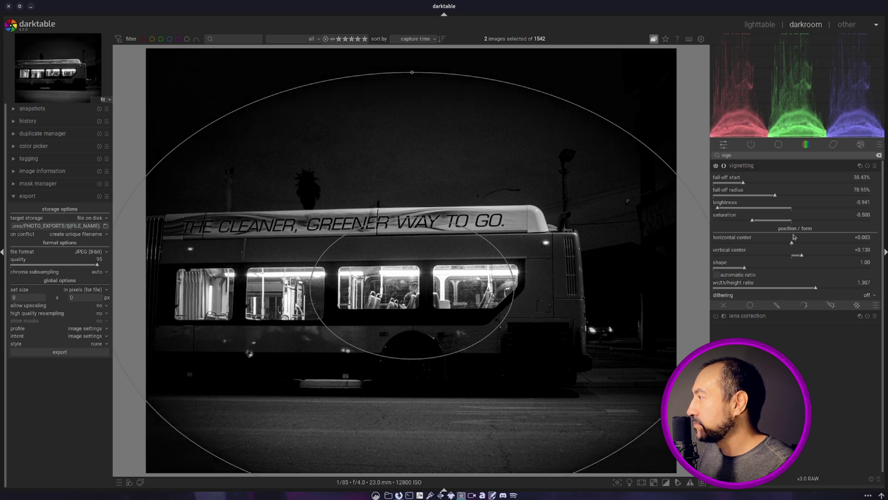
pyautogui.click(796, 165)
# Spread the vignette fall-off further outward, to radius 94.88% with brightness −0.941.
pyautogui.click(760, 145)
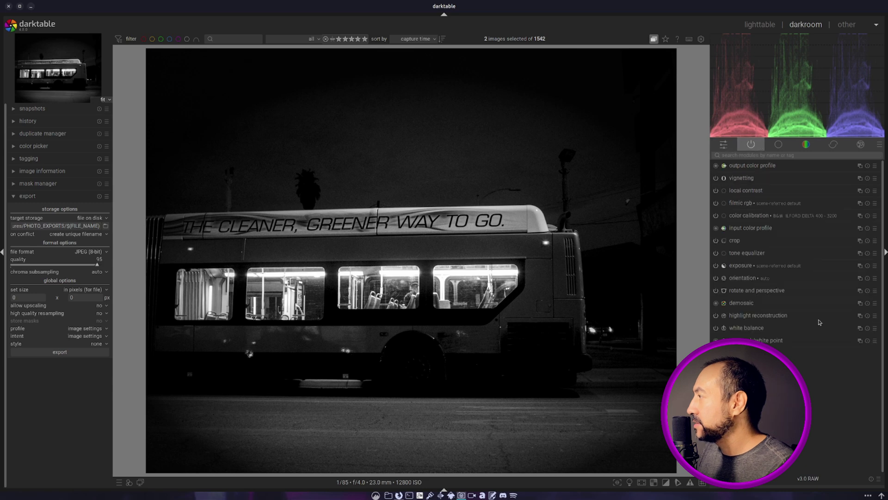
pyautogui.click(771, 179)
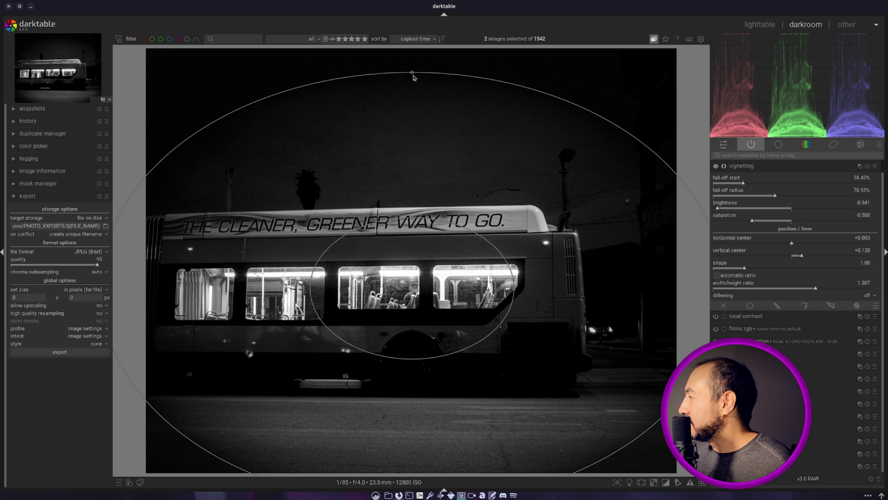
pyautogui.moveTo(412, 73); pyautogui.dragTo(417, 43)
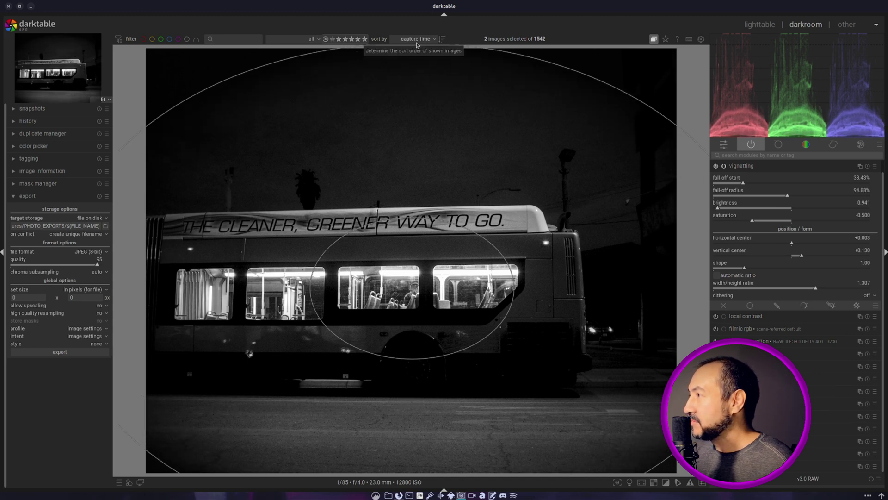
pyautogui.click(779, 166)
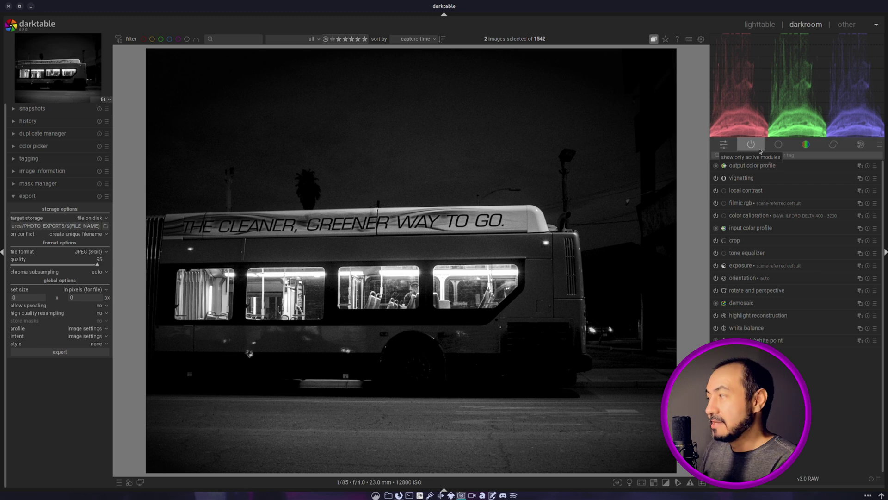
pyautogui.moveTo(773, 7)
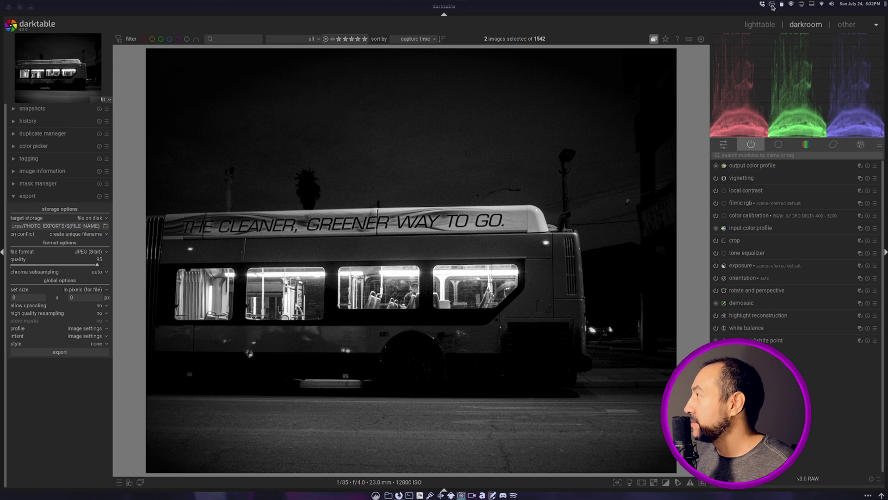
pyautogui.click(769, 24)
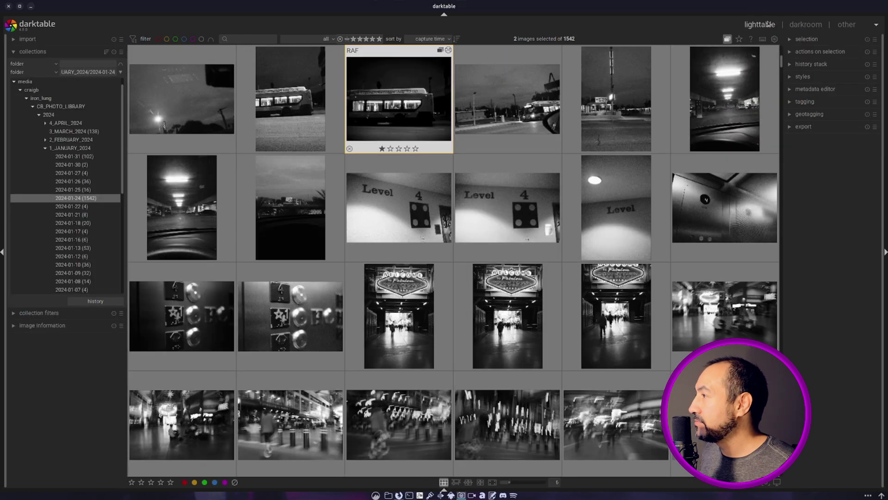
# Give the bus photo a green colour label and reopen it in the darkroom.
pyautogui.click(205, 482)
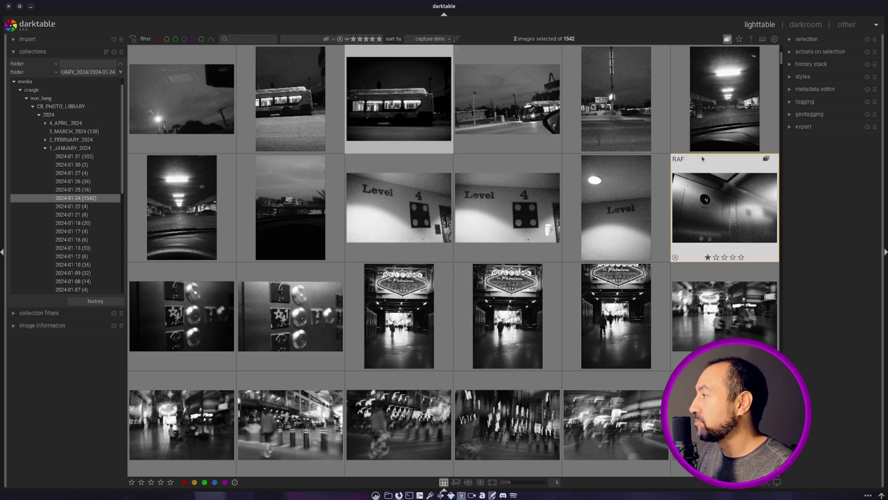
pyautogui.doubleClick(412, 124)
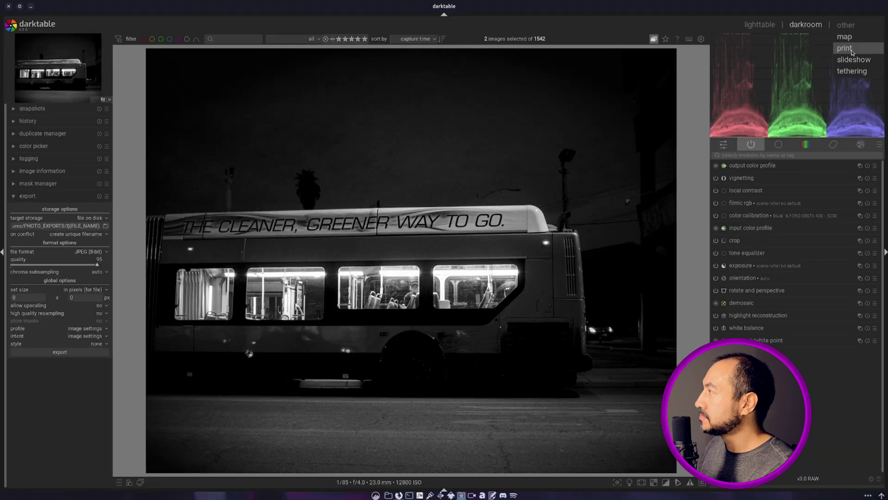
pyautogui.click(845, 48)
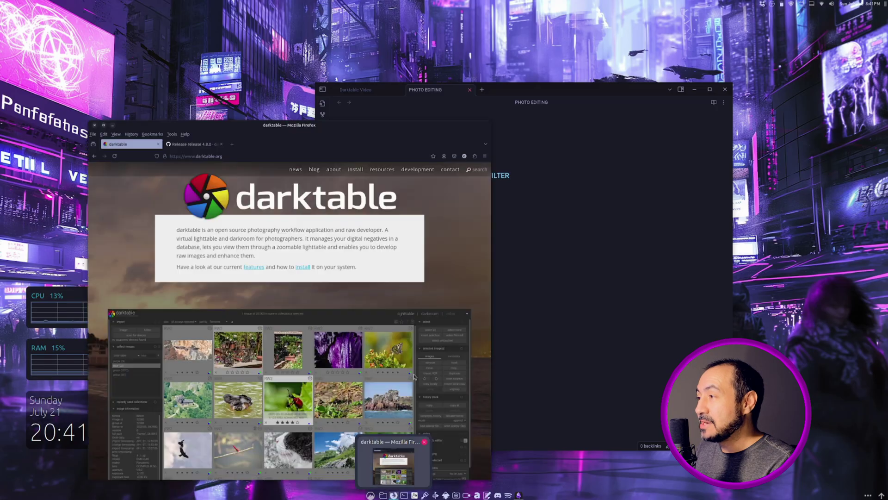
pyautogui.moveTo(477, 108); pyautogui.dragTo(506, 40)
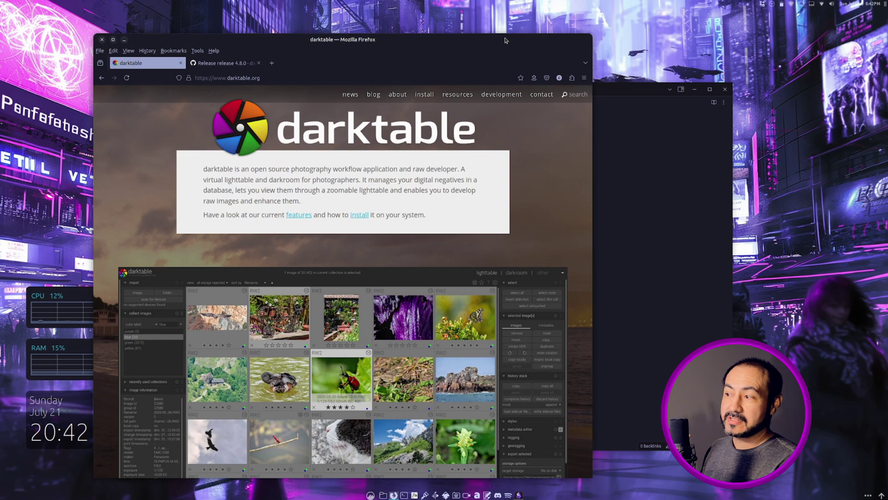
pyautogui.press('super+1')
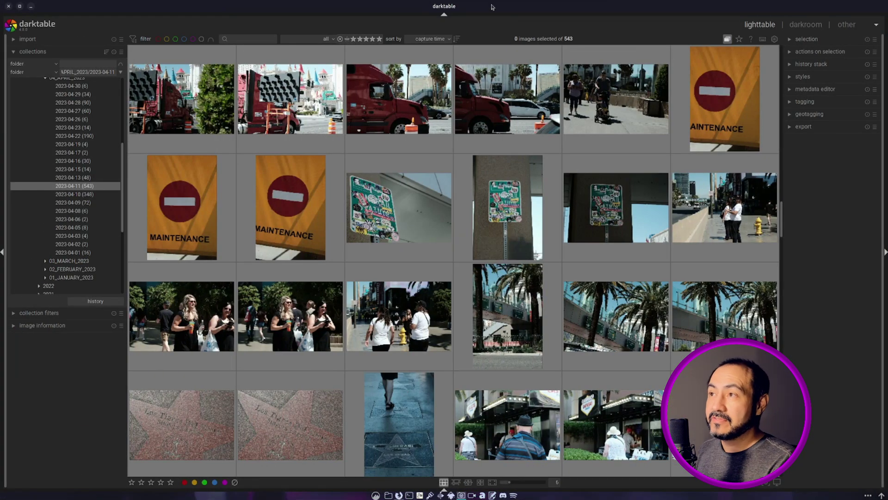
# Show the About darktable dialog for version 4.8.0.
pyautogui.click(55, 24)
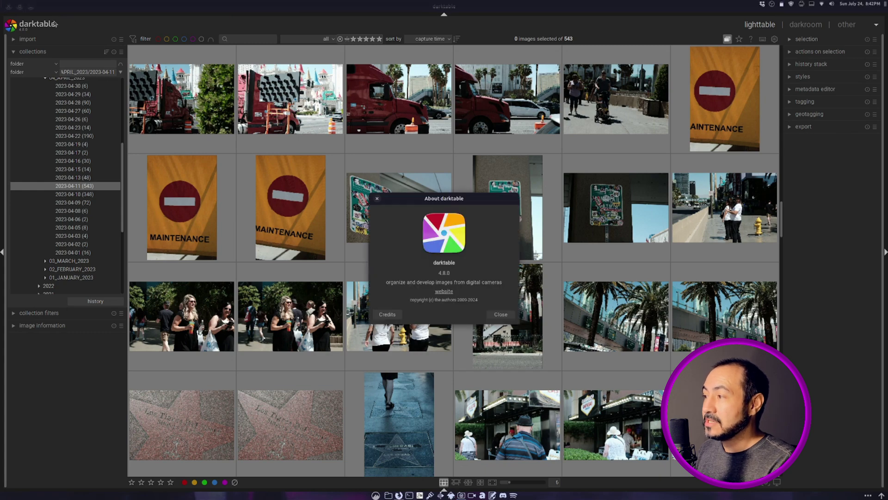